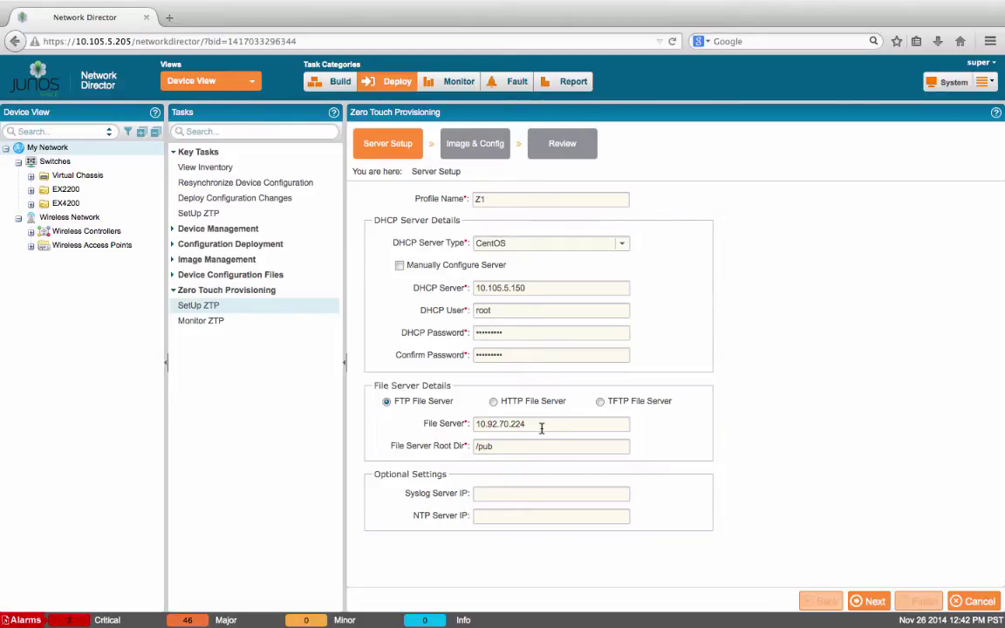
Step: Set and confirm the root password for ZTP-provisioned devices
click(875, 602)
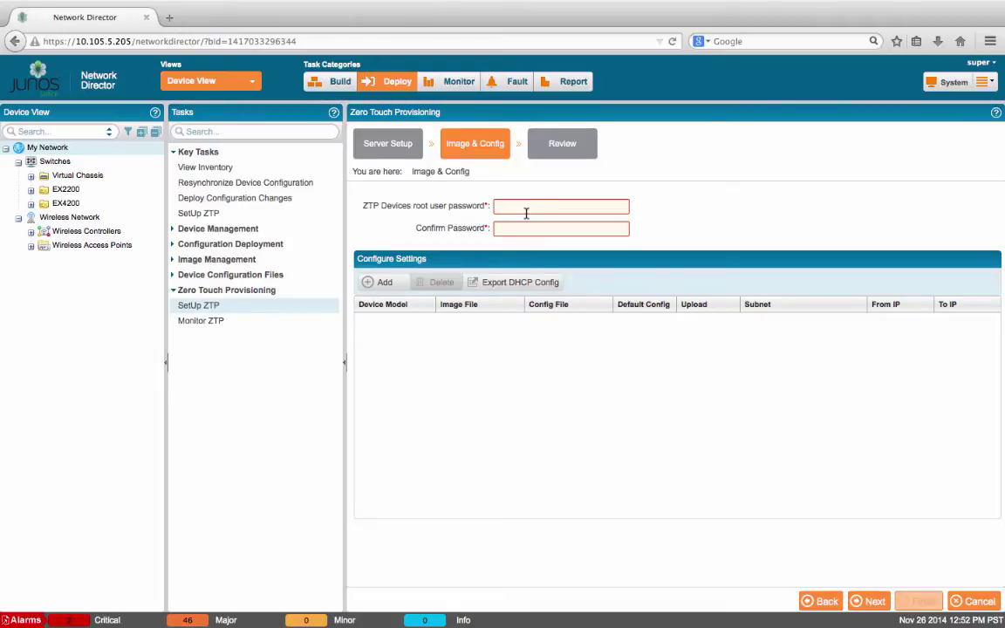
text(password)
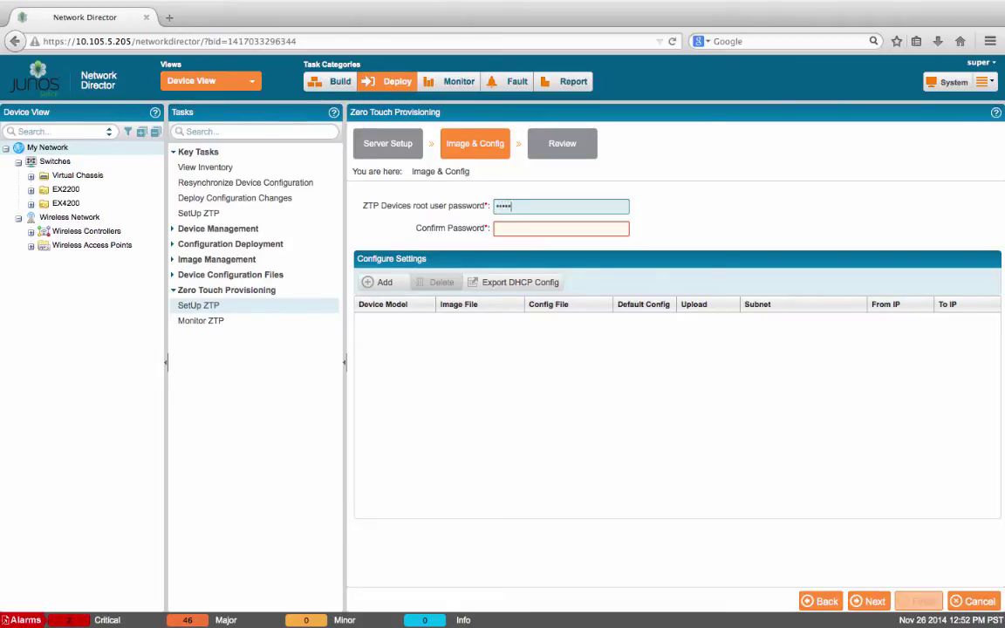
key(Tab)
text(pas)
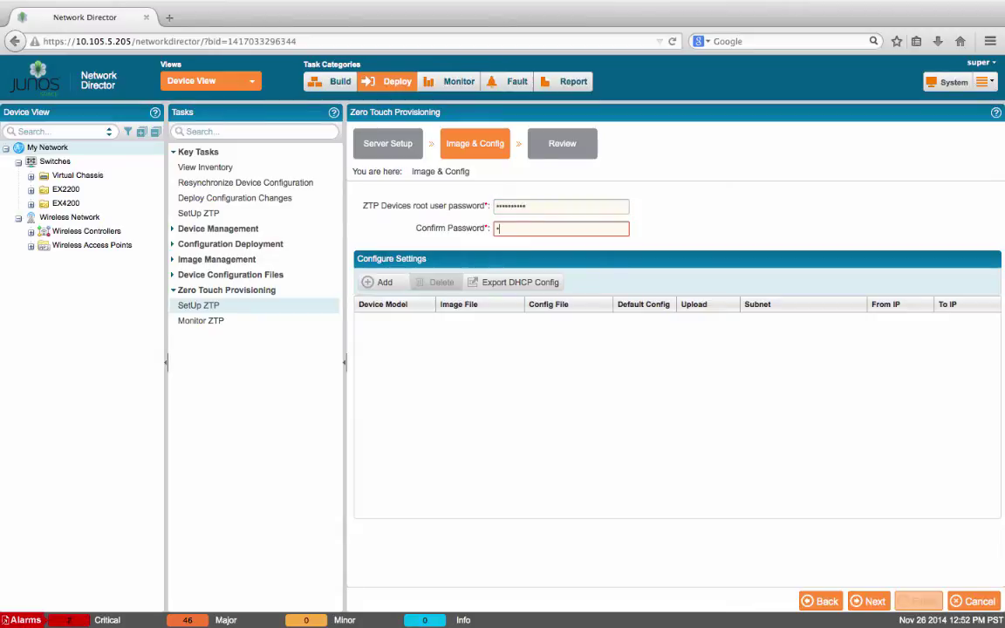
text(sword)
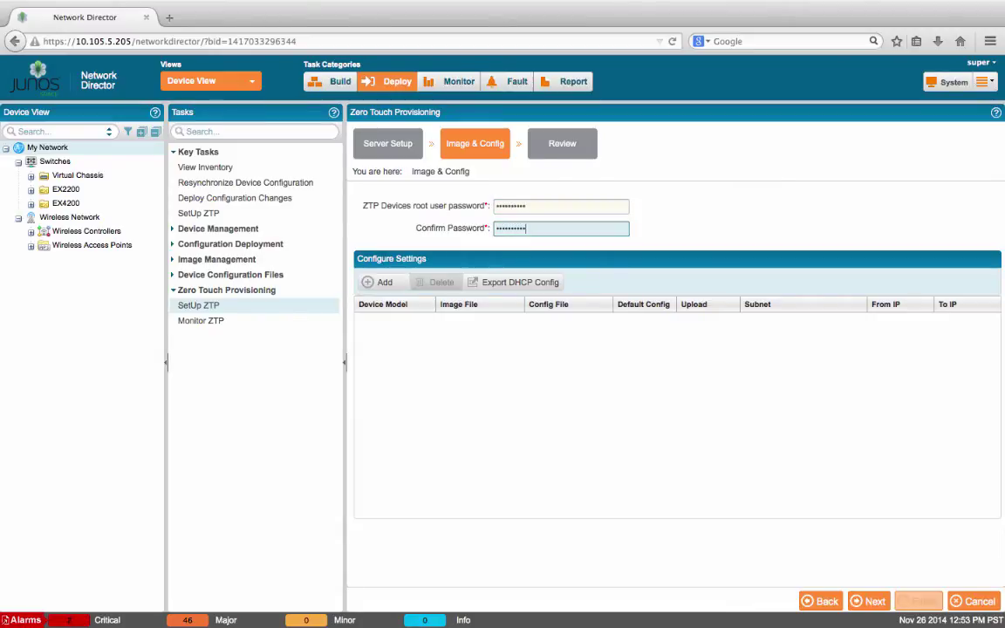
Step: Add an EX3300-24p device entry using the jinstall-ex-3300-12.3R6.6-domestic-signed.tgz image
click(386, 283)
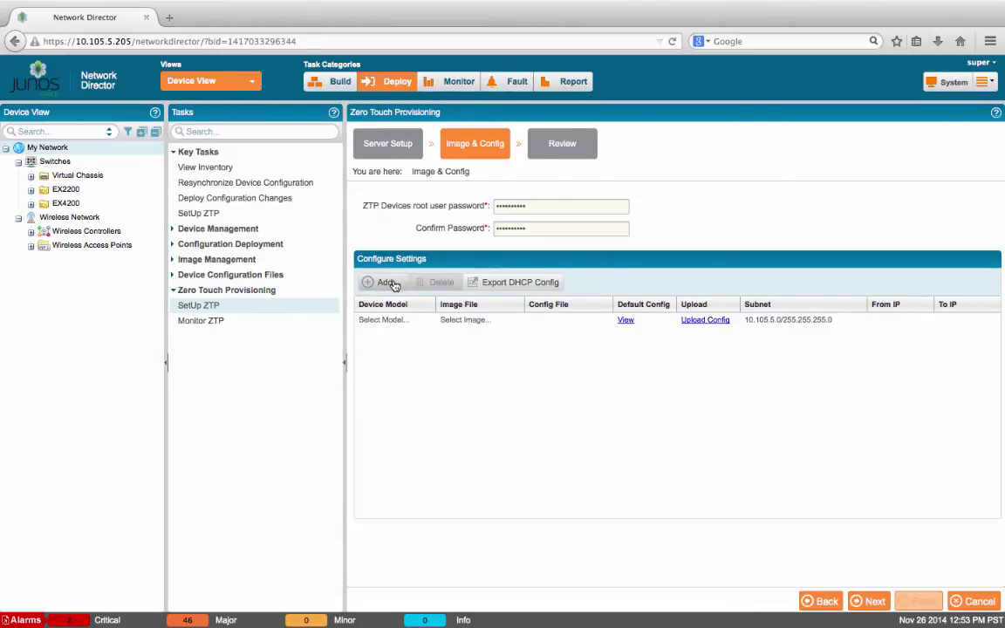
double_click(394, 320)
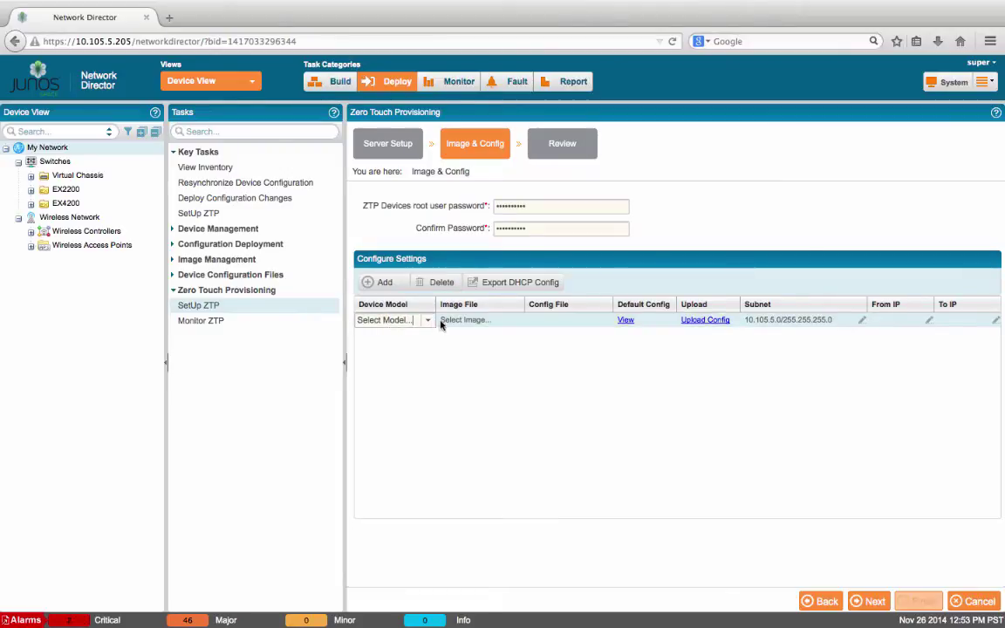
click(428, 321)
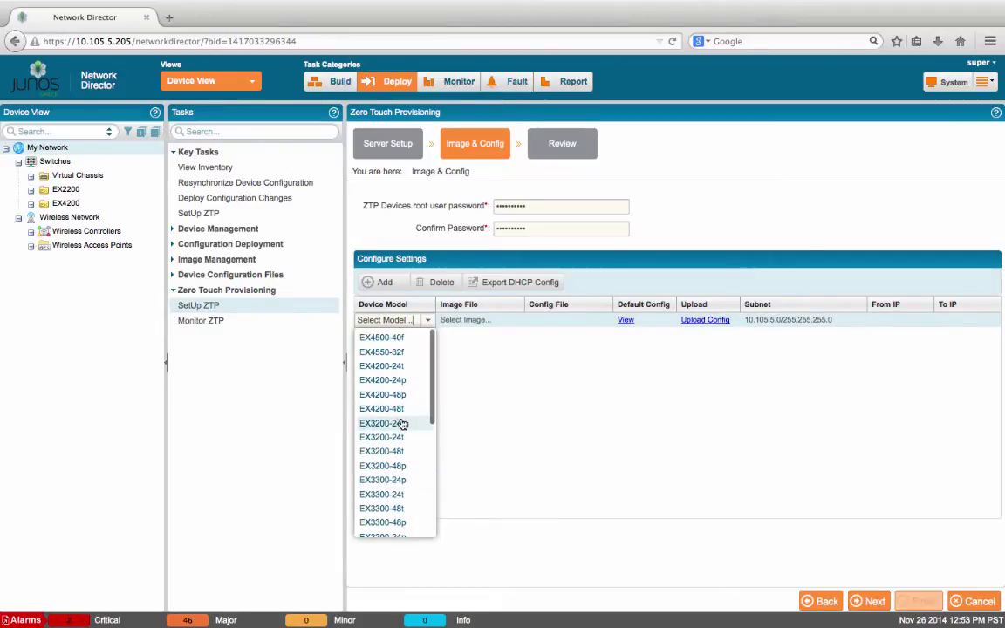
click(384, 480)
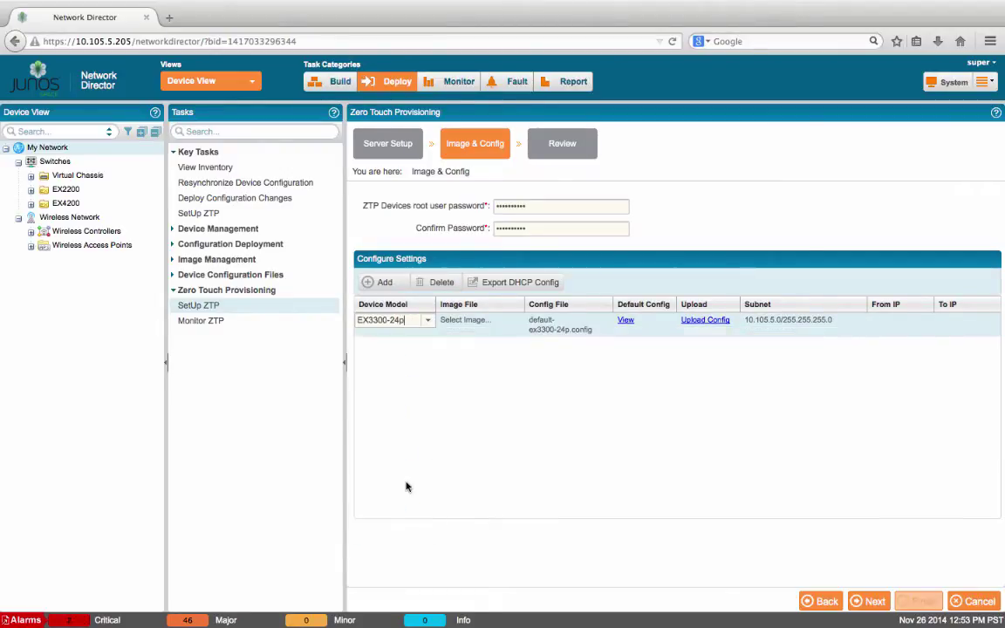
click(487, 325)
double_click(489, 322)
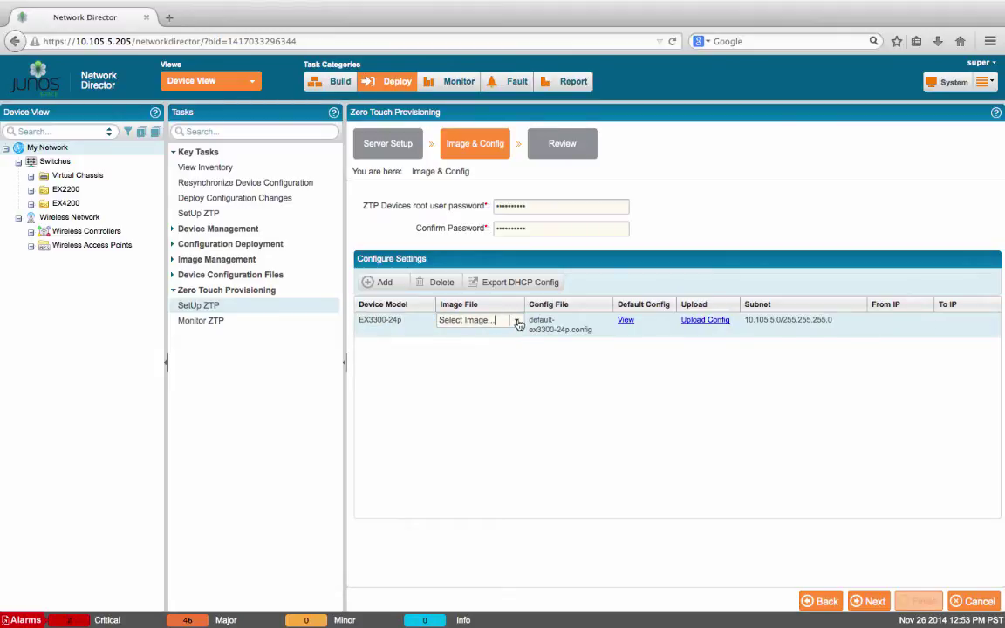
click(516, 321)
click(486, 342)
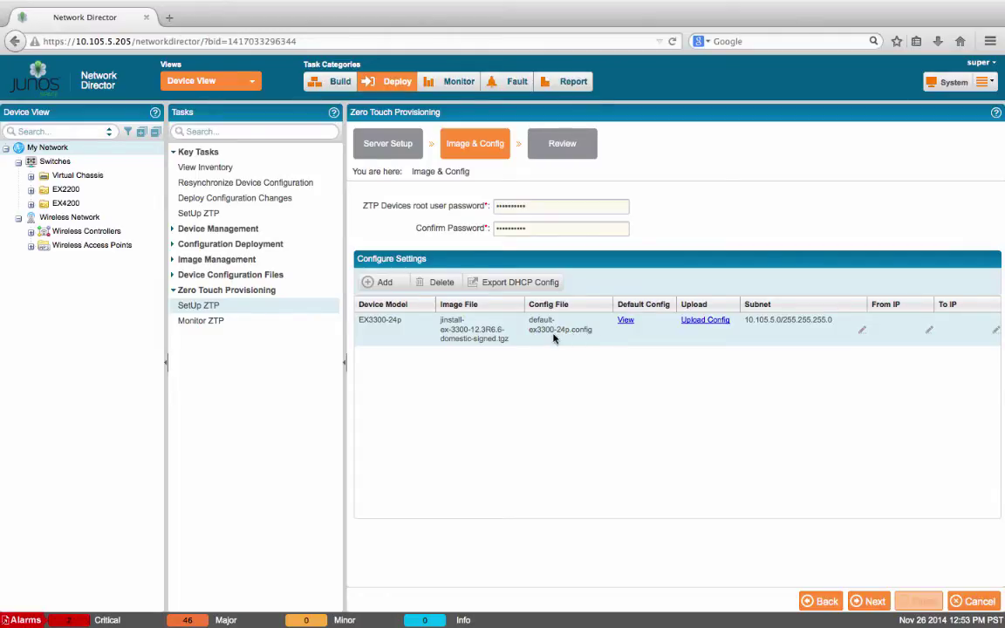
Step: Upload 3300-24-network.conf as the config file for the EX3300-24p row
click(709, 325)
click(619, 337)
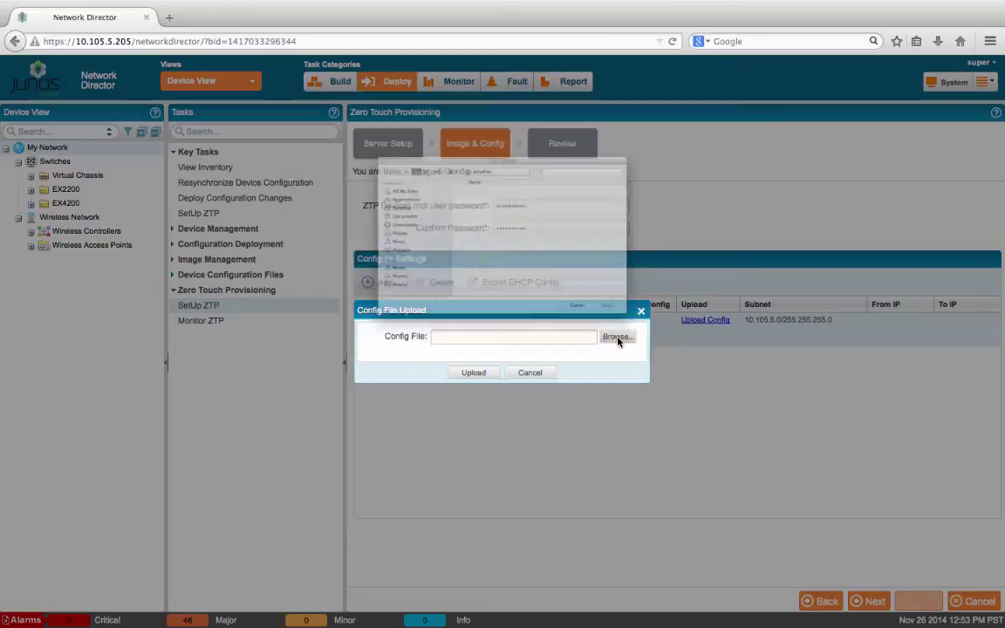
double_click(493, 143)
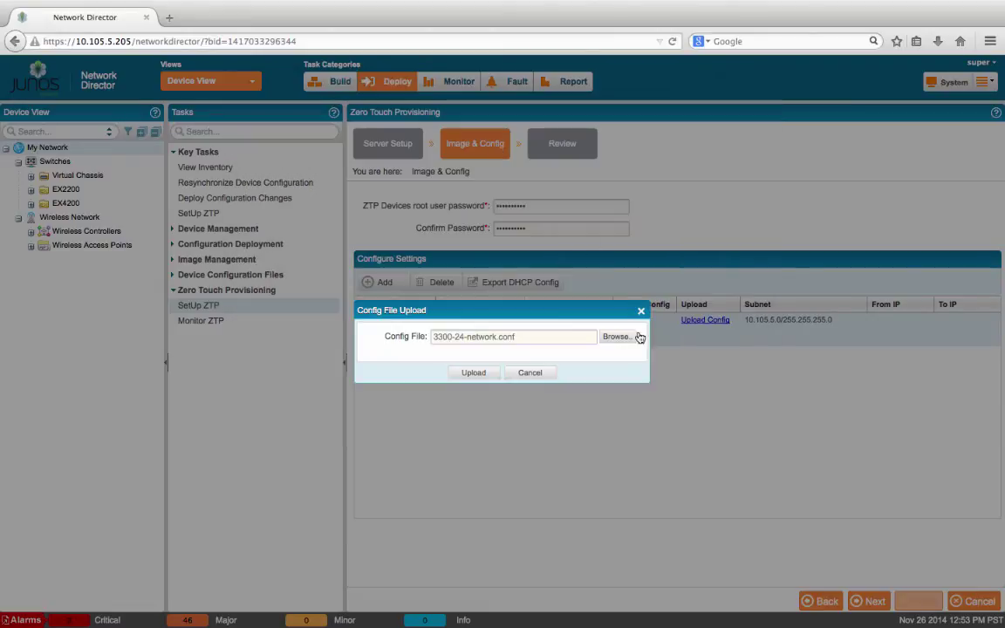
click(474, 374)
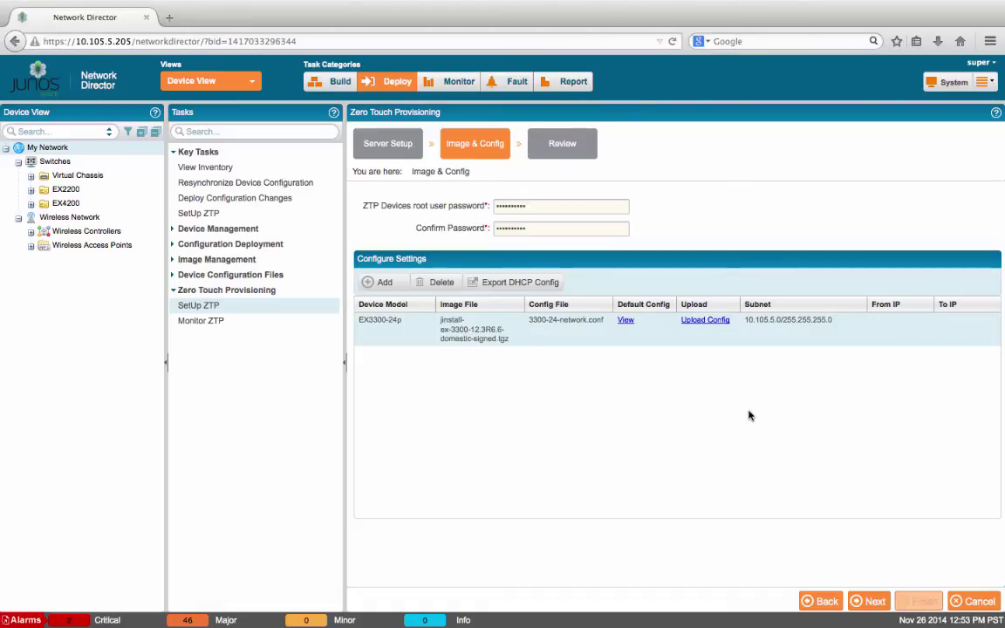
Step: Set the row's IP range from 10.105.5.170 to 10.105.5.200
click(878, 320)
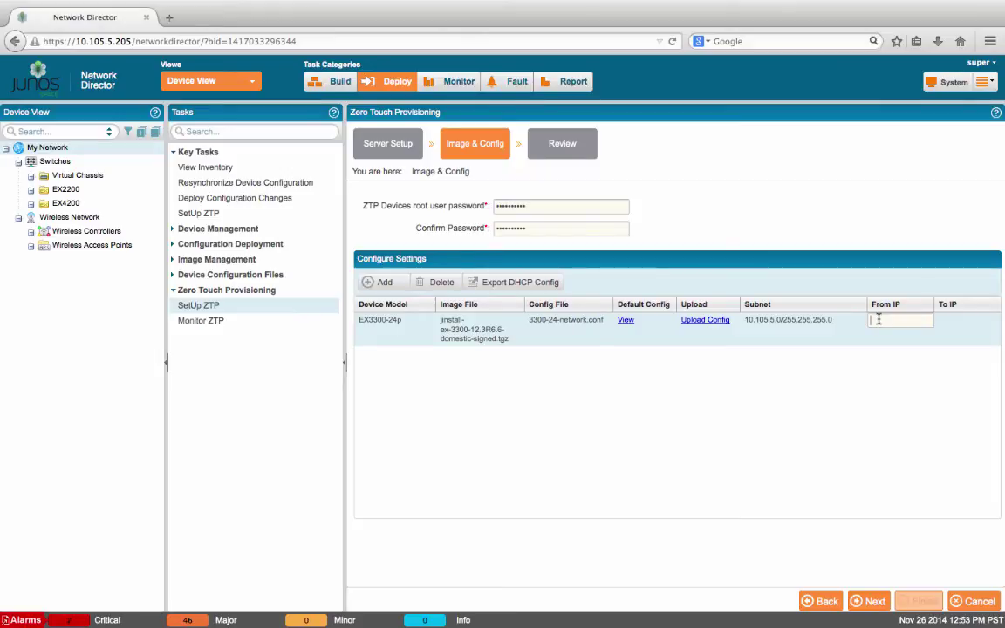
text(10.105.5.170)
key(Tab)
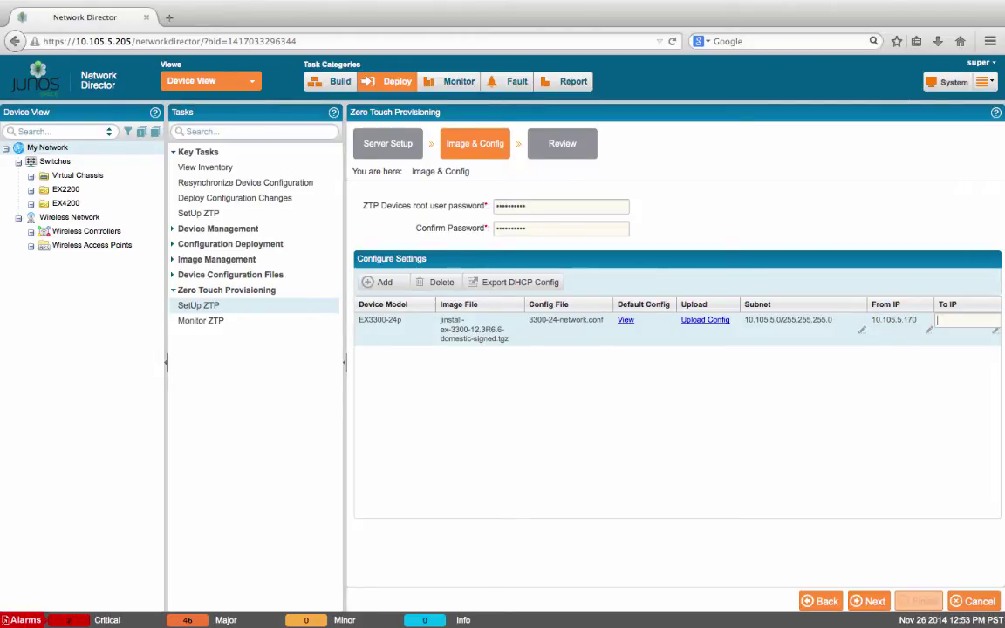
text(10.105.5.200)
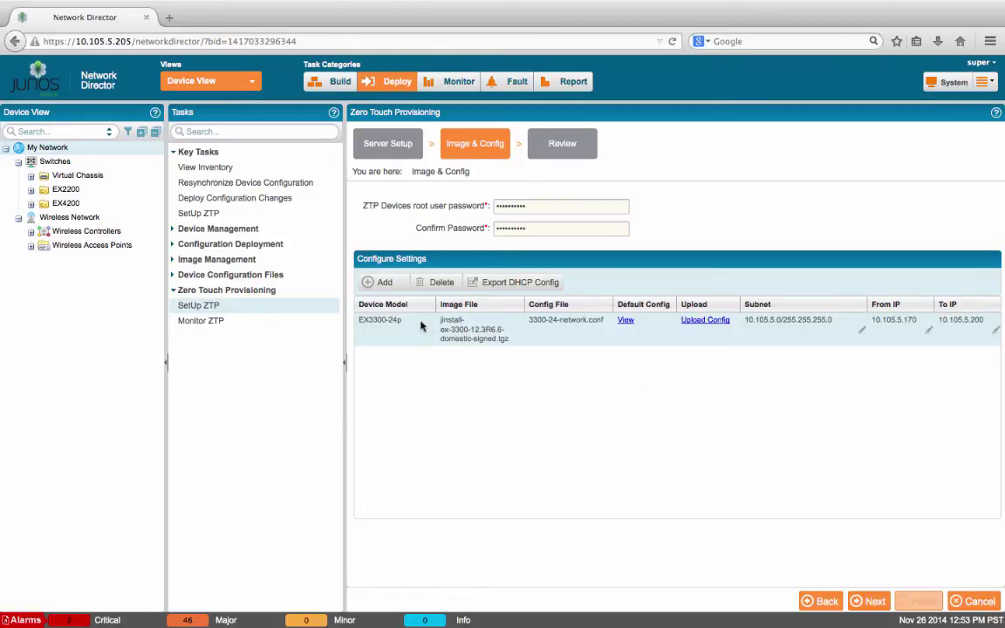
Step: Add an EX4200-24p row, export the DHCP configuration, and finish profile Z1
click(382, 282)
click(411, 353)
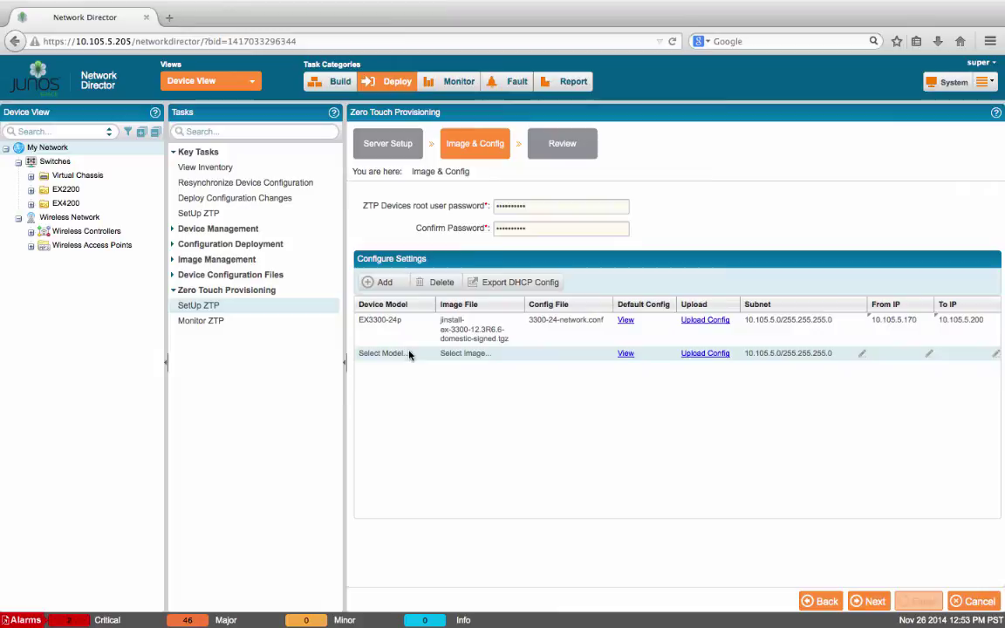
click(426, 356)
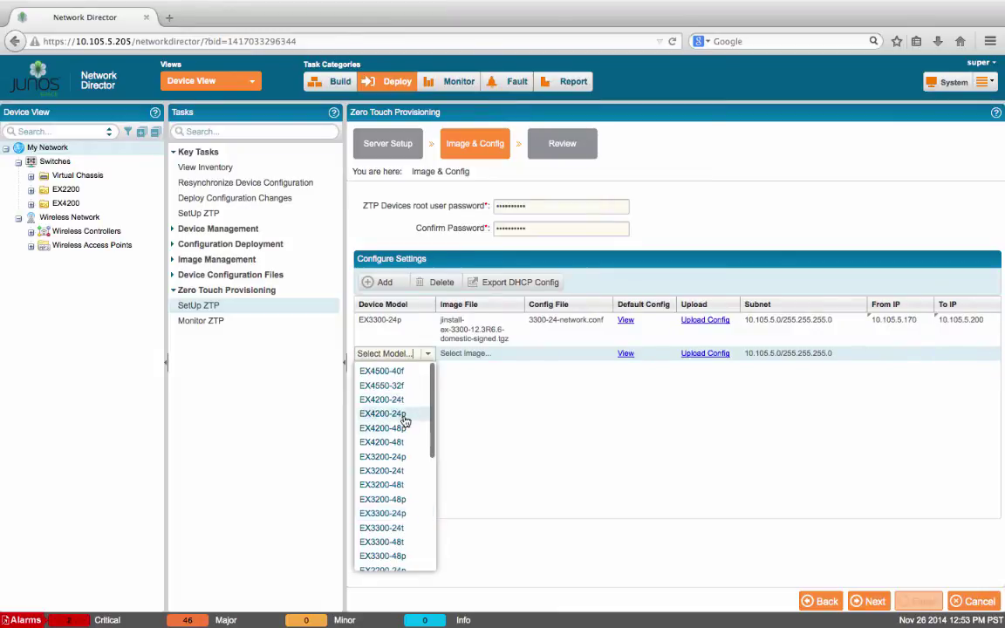
click(404, 416)
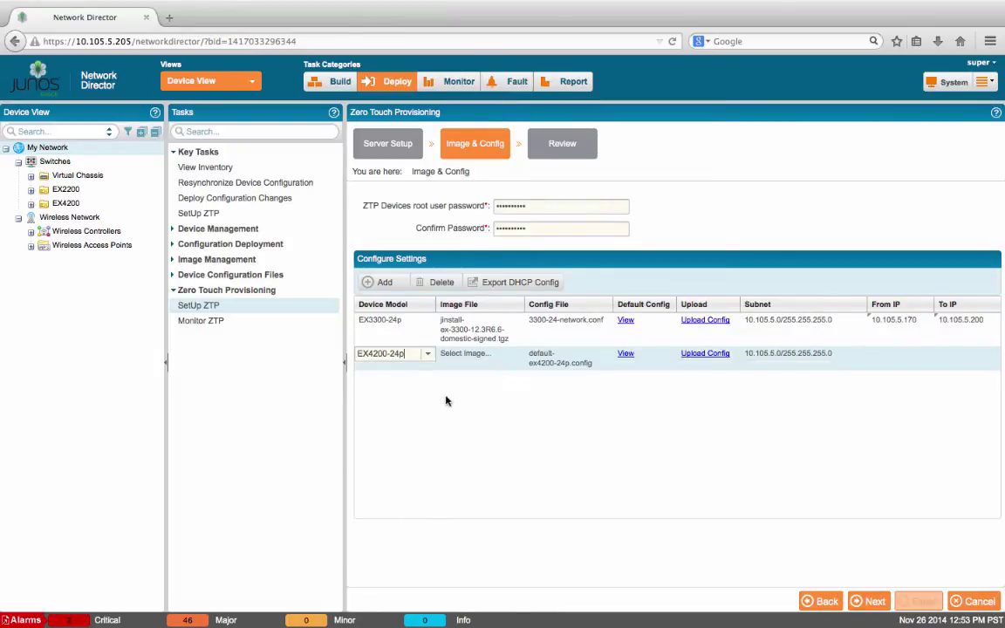
click(465, 353)
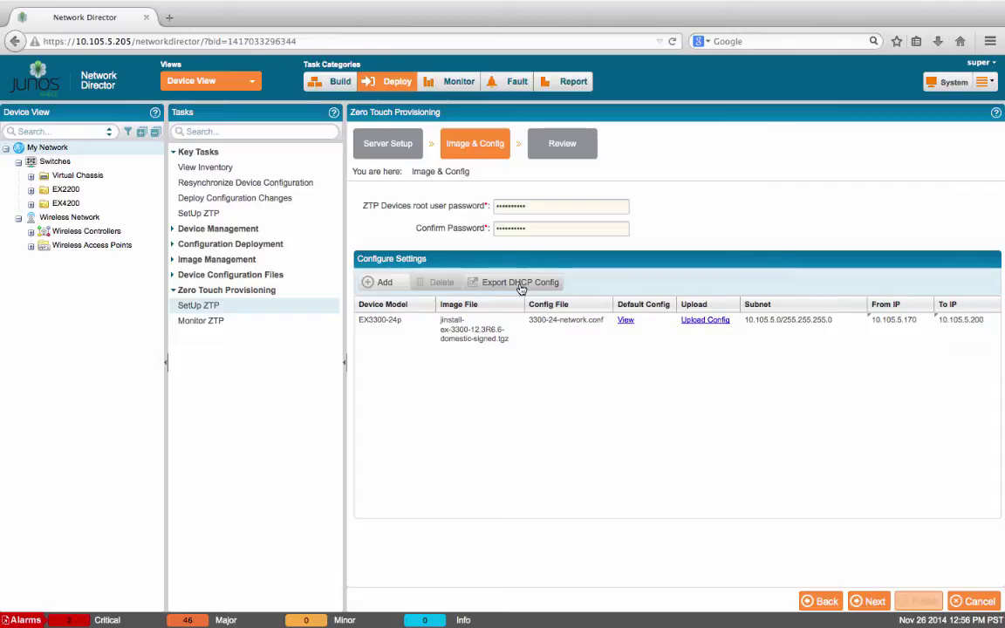
click(520, 284)
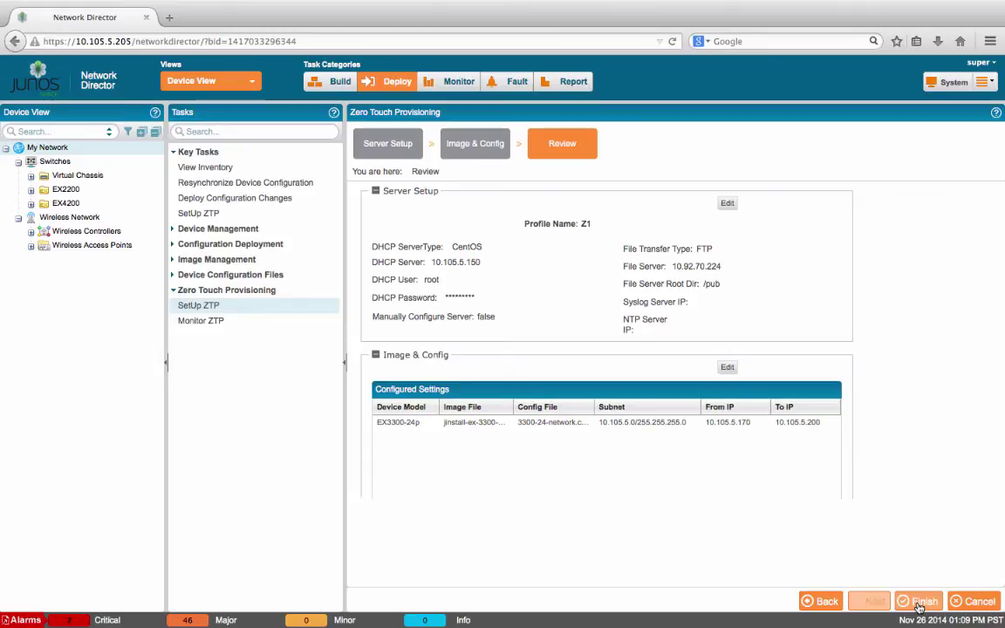
click(919, 602)
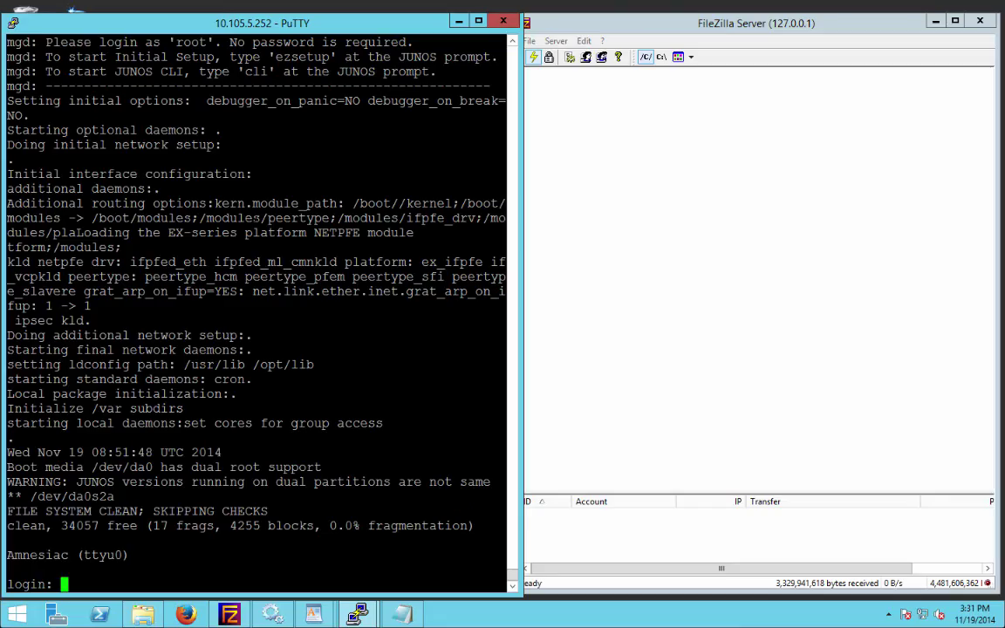
Step: Log in to the switch console as root and enter the Junos CLI
text(root)
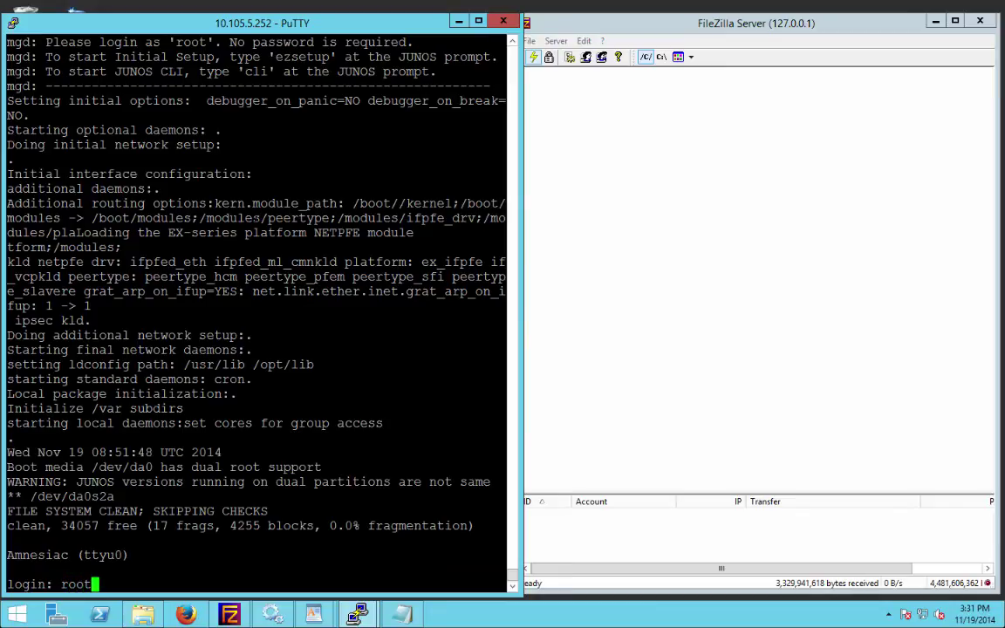
key(Return)
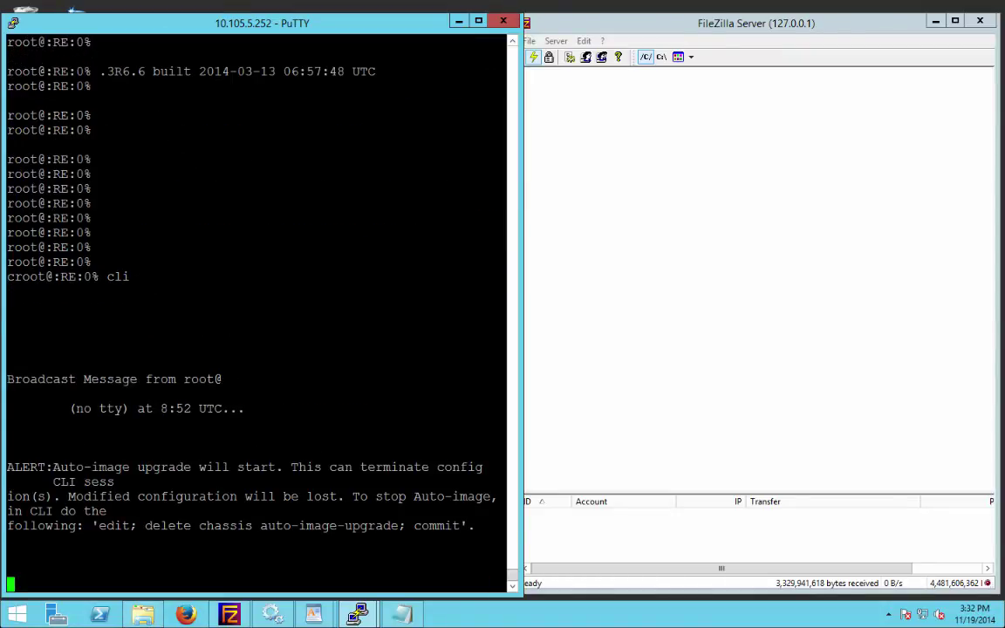
key(Return)
key(Return)
key(Return)
key(Return)
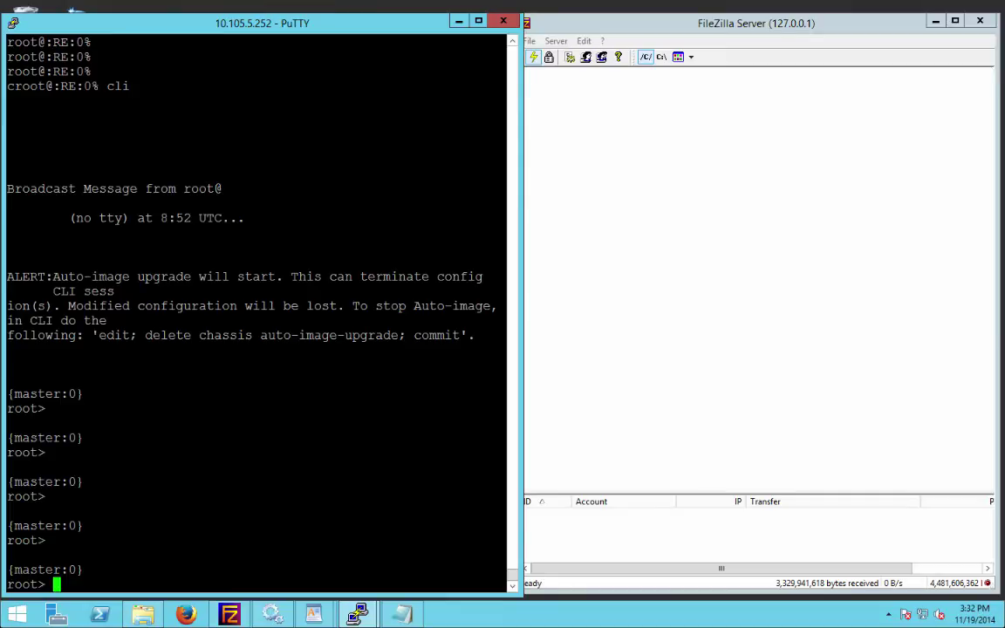
Step: Highlight the FileZilla log lines showing 3300-24-network.conf downloaded from /pub
click(883, 255)
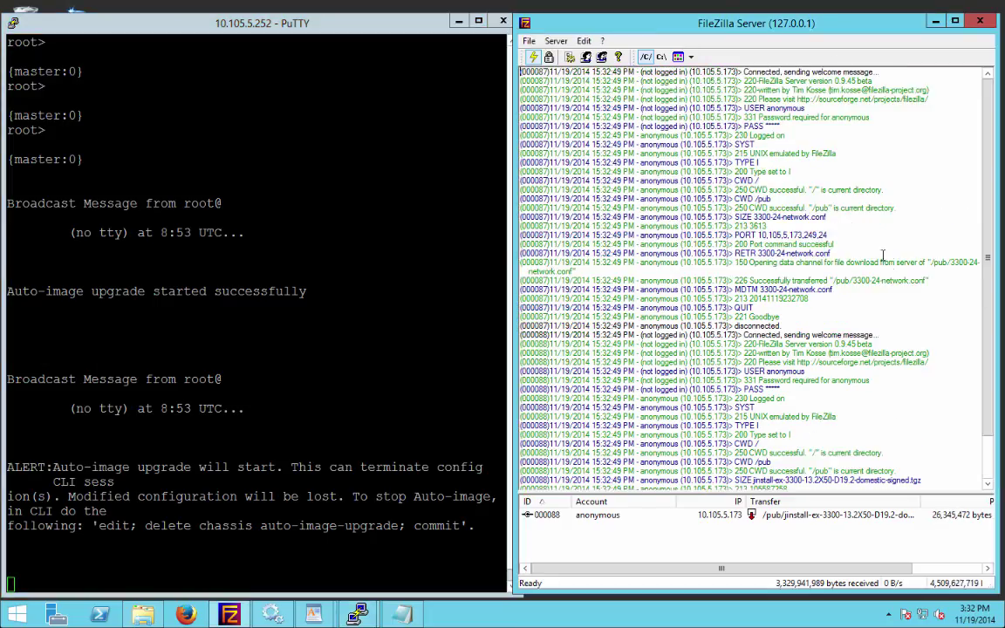
drag(944, 288, 872, 253)
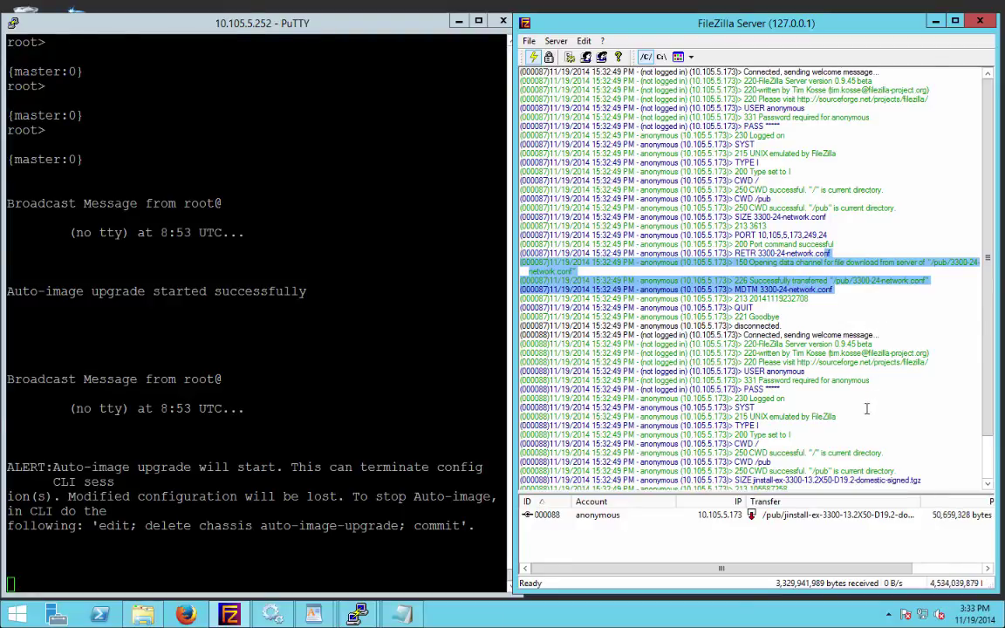
drag(523, 430, 904, 471)
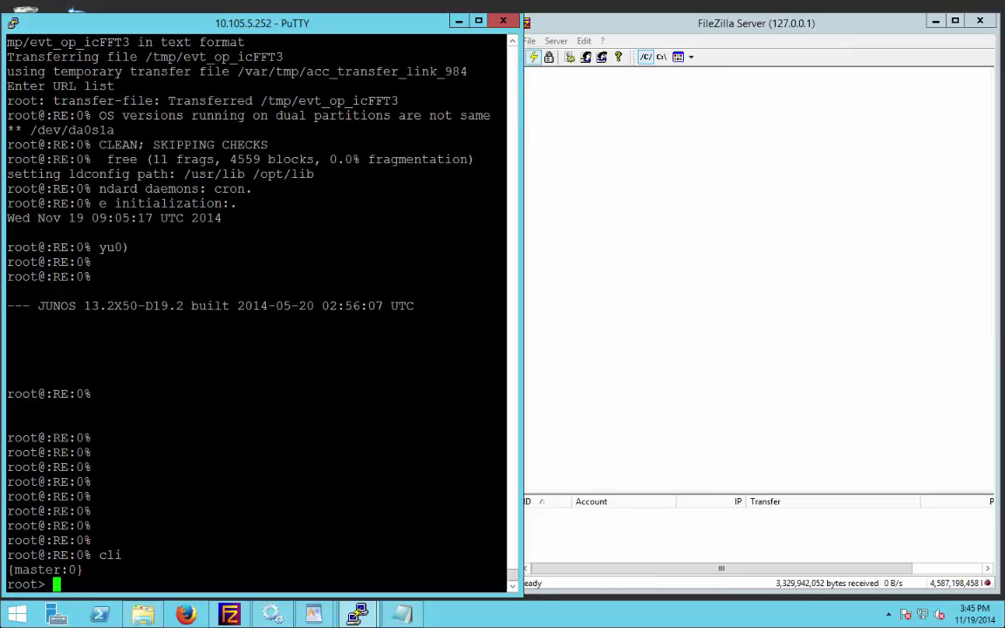
Step: Run 'show configuration event-options' to display the ztp-autoi policy running ztp.slax from 10.92.70.224
key(Return)
key(Return)
key(Return)
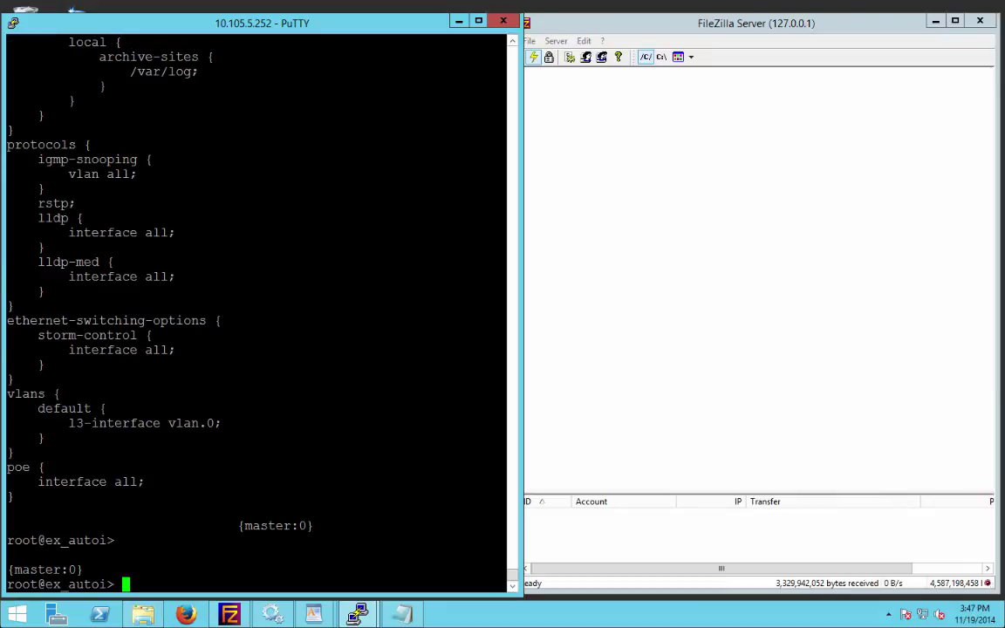
key(Return)
key(Return)
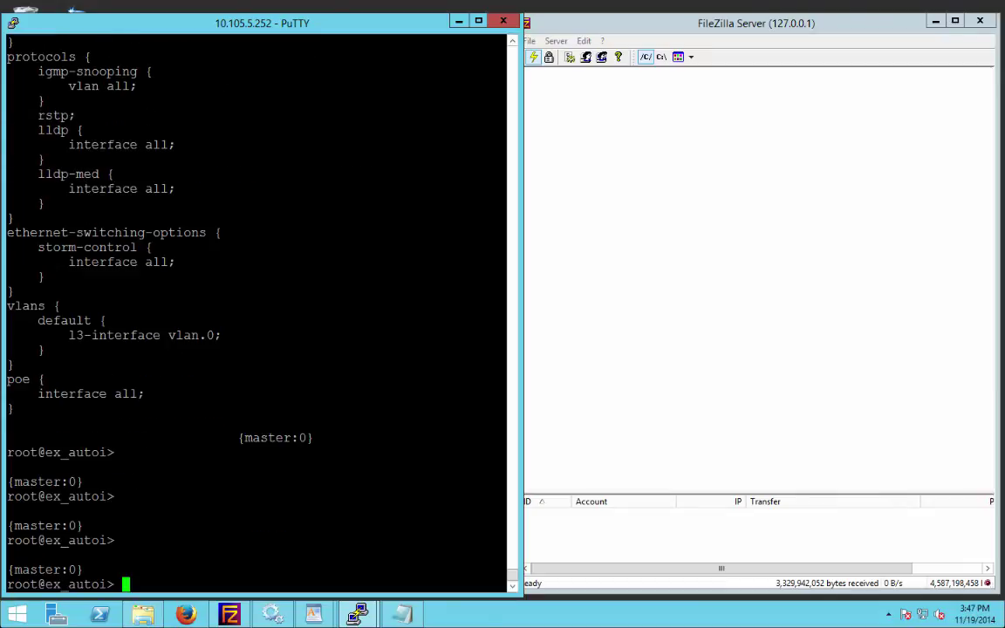
text(show configuration )
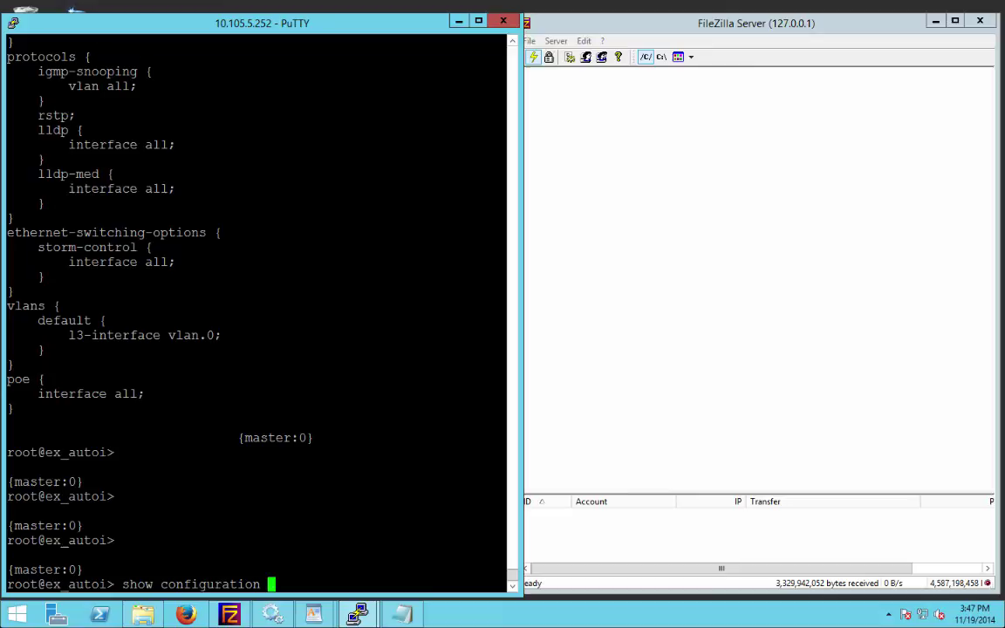
text(event-options)
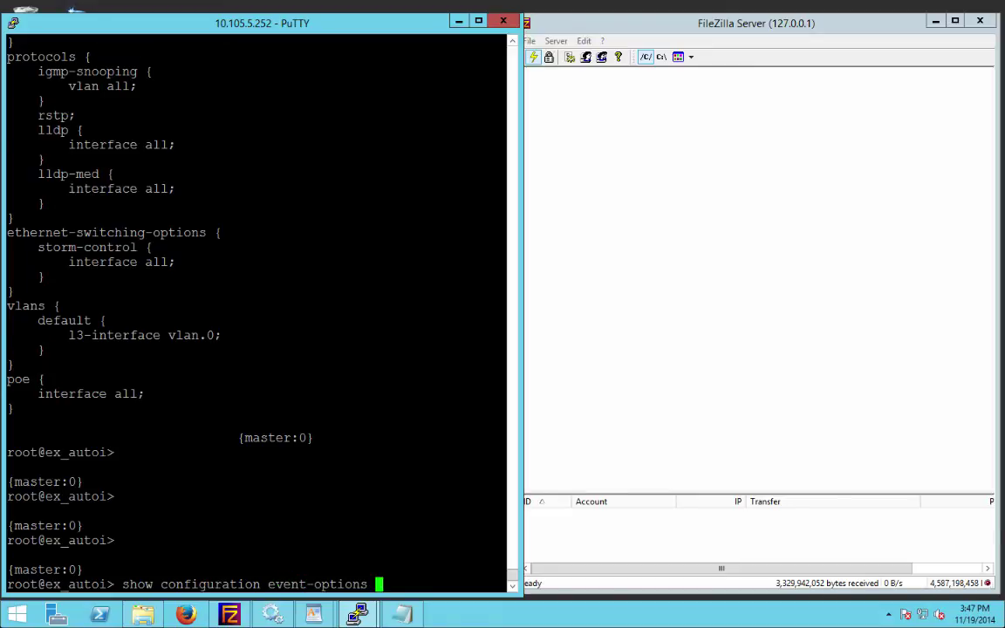
key(Return)
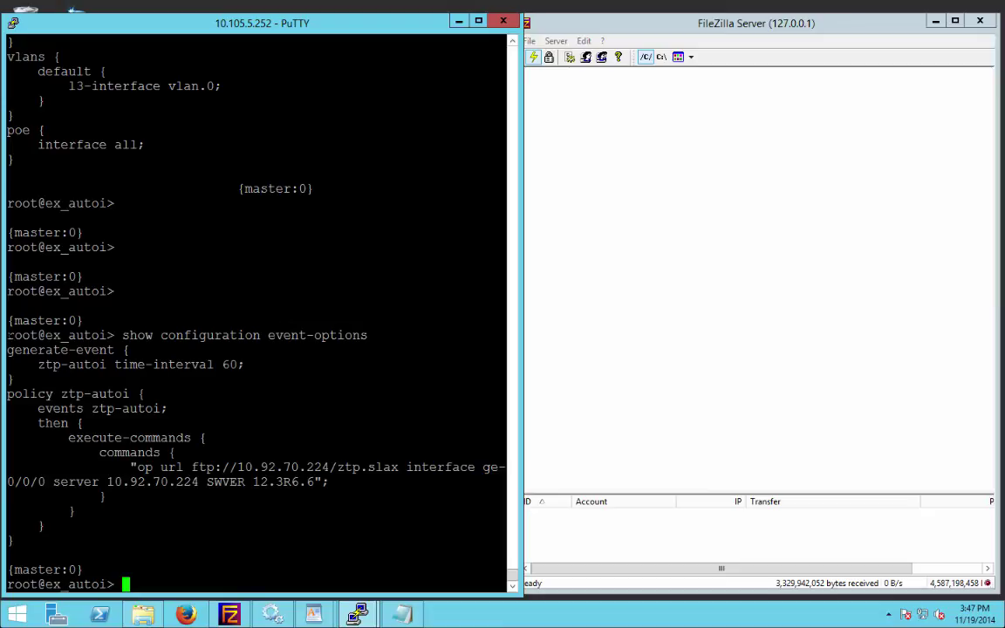
drag(8, 335, 131, 539)
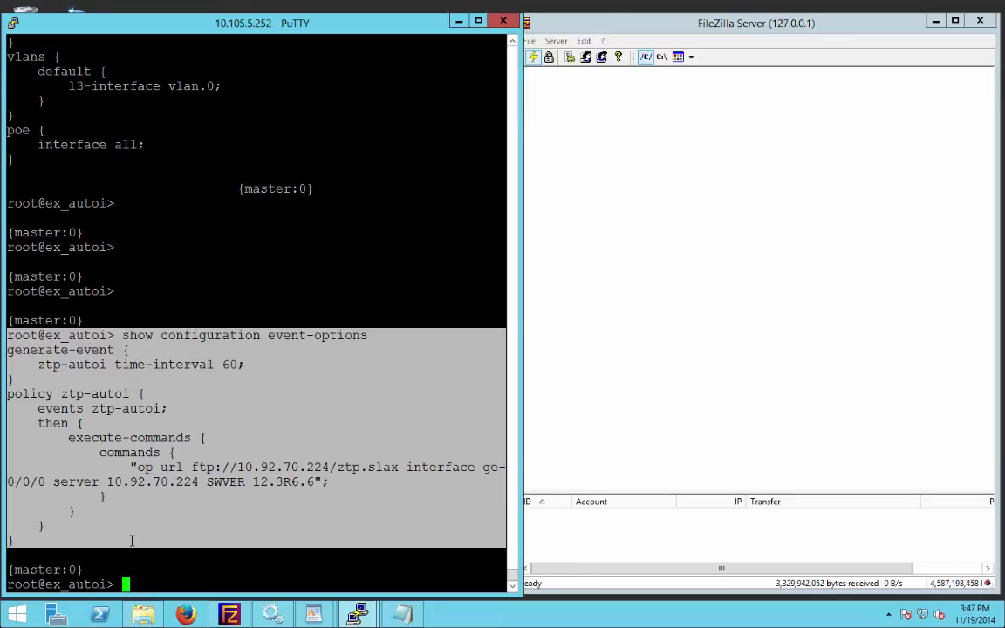
click(120, 446)
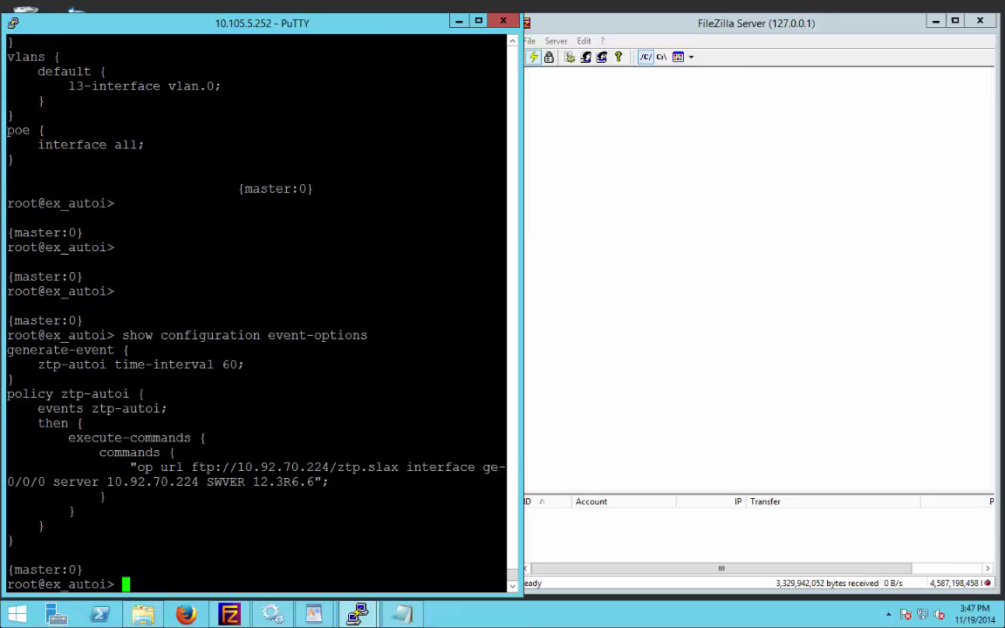
key(Return)
key(Return)
key(Return)
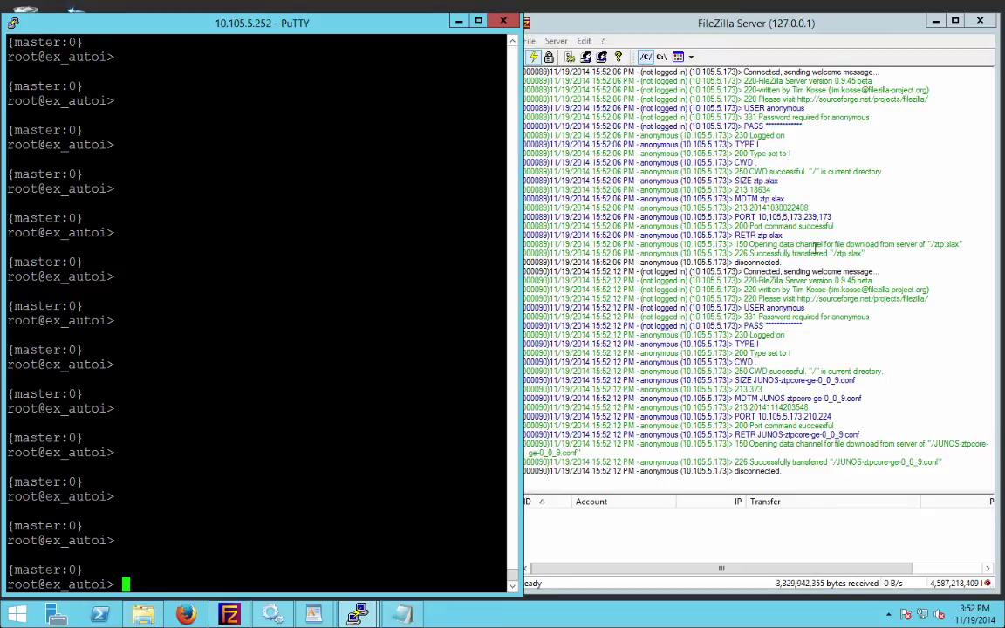
Step: Highlight the log lines for the JUNOS-ztpcore-ge-0_0_9.conf download, then return to PuTTY
drag(734, 204, 891, 231)
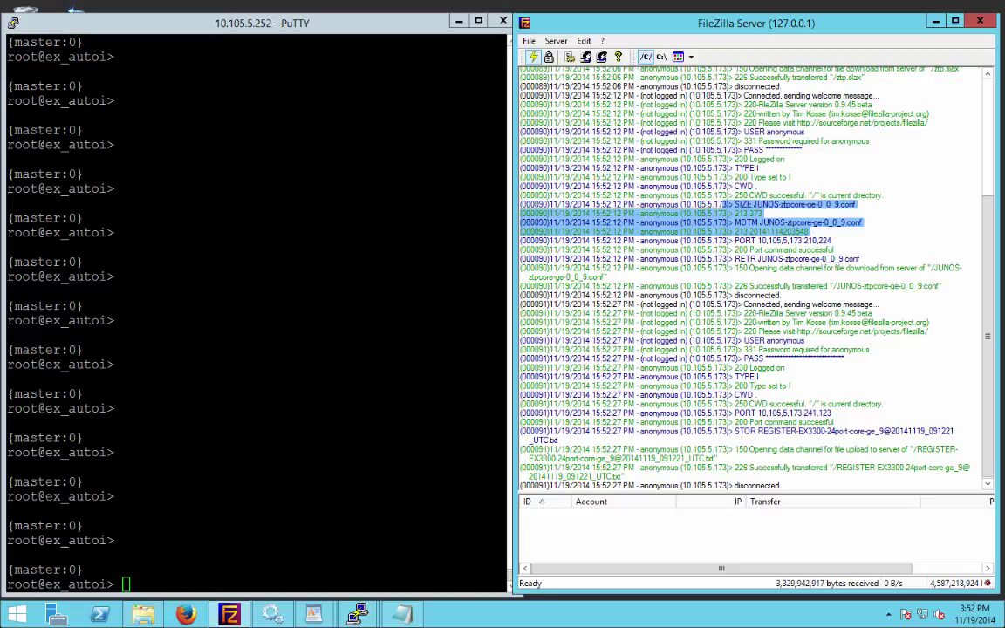
click(110, 554)
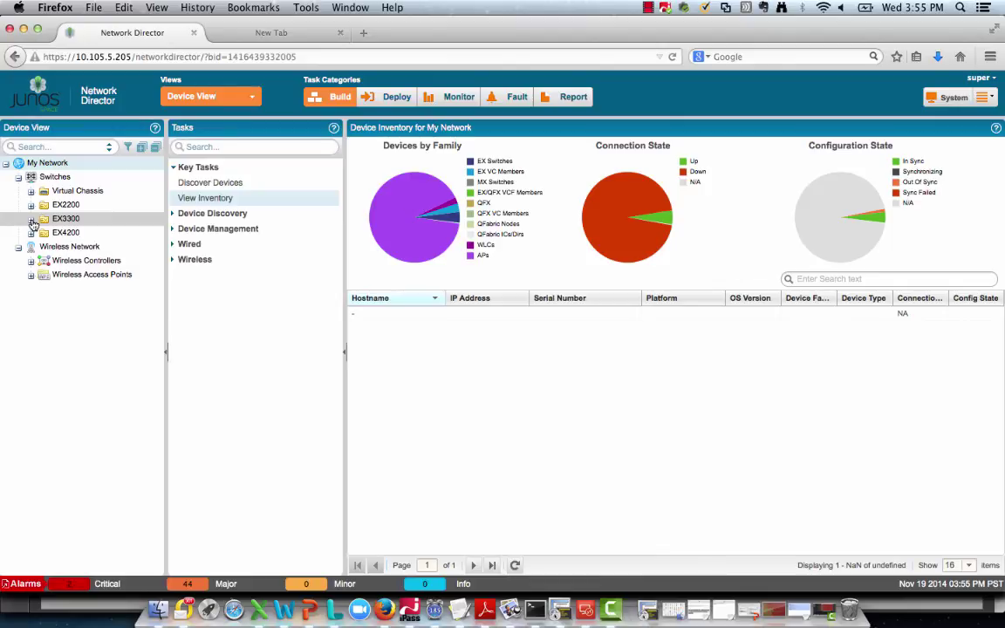
Step: Expand the EX3300 group to reveal EX3300-24port-core-ge_9 in the inventory
click(31, 220)
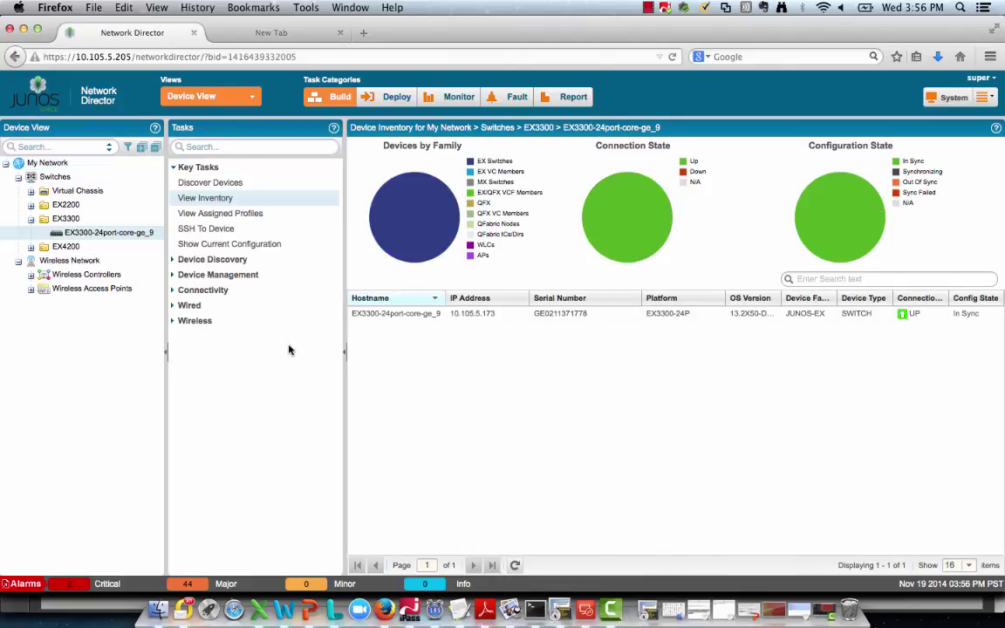